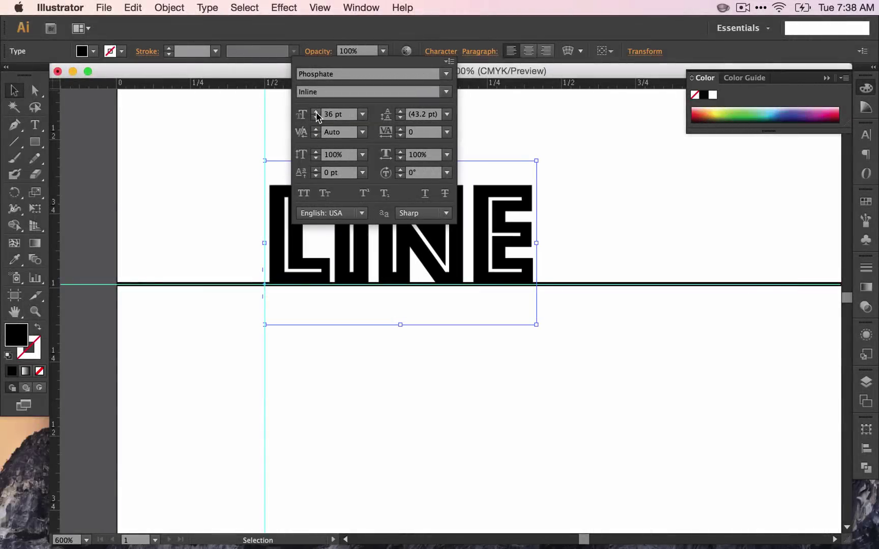
- Dismiss the Character panel and pan the 150% view to show the artboard's top-left
click(598, 197)
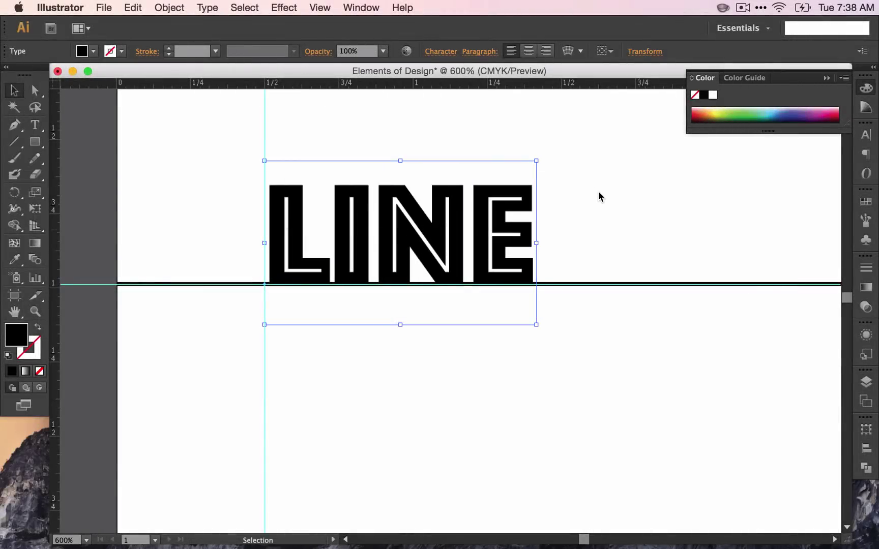
scroll(596, 191, down, 1)
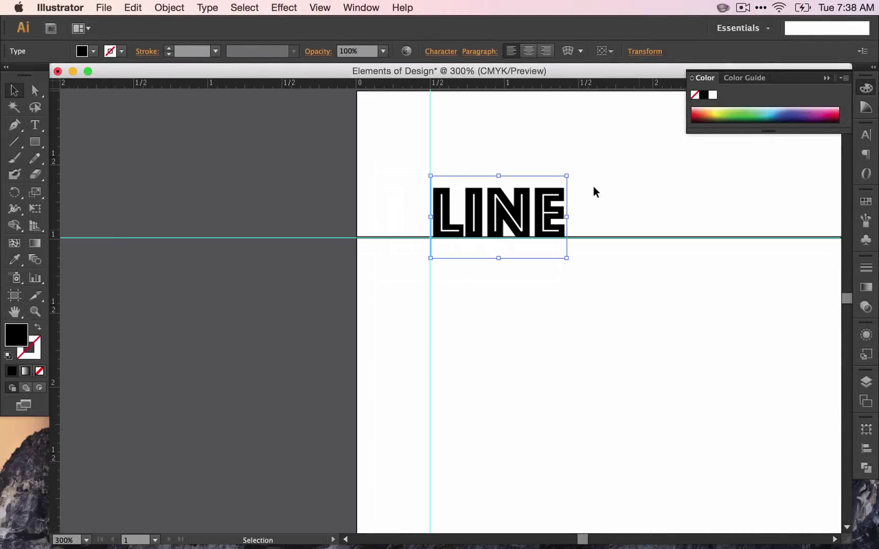
scroll(596, 192, down, 1)
scroll(593, 189, right, 8)
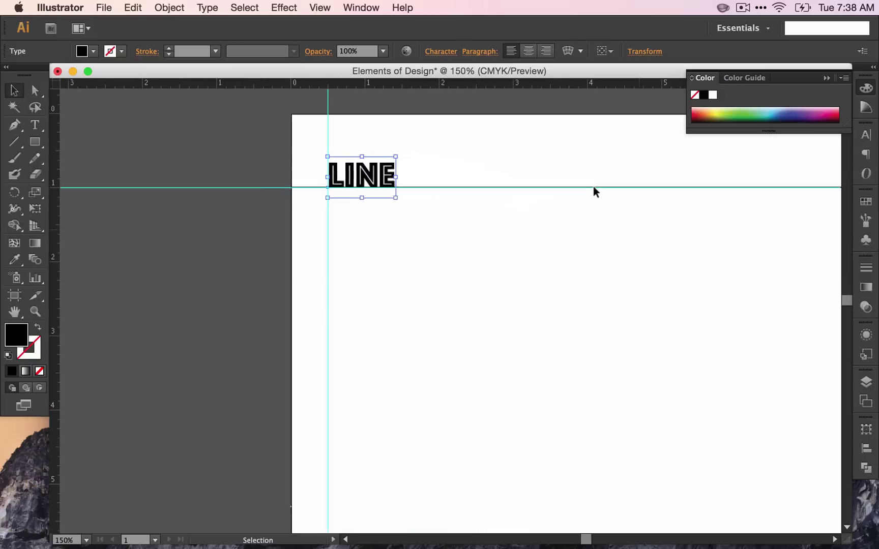
scroll(593, 187, right, 2)
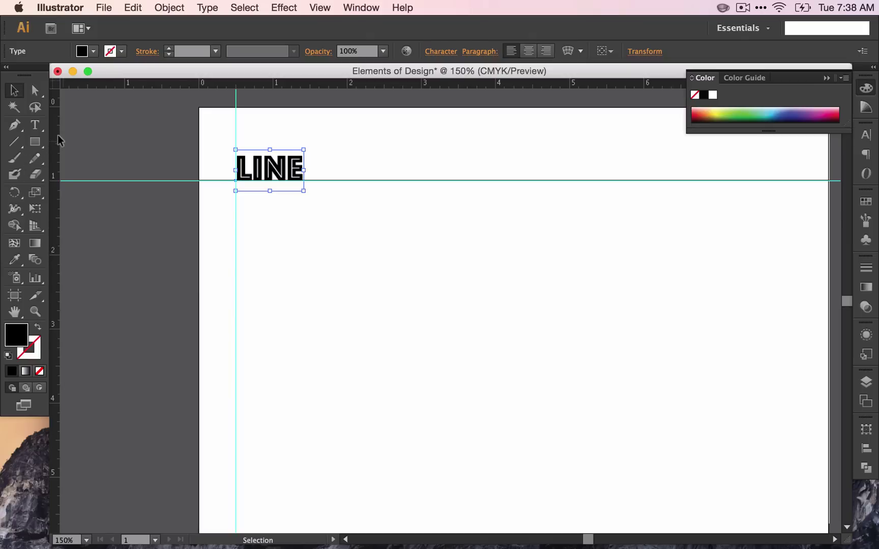
- Draw a five-anchor zigzag with the Pen tool below the LINE title
click(15, 131)
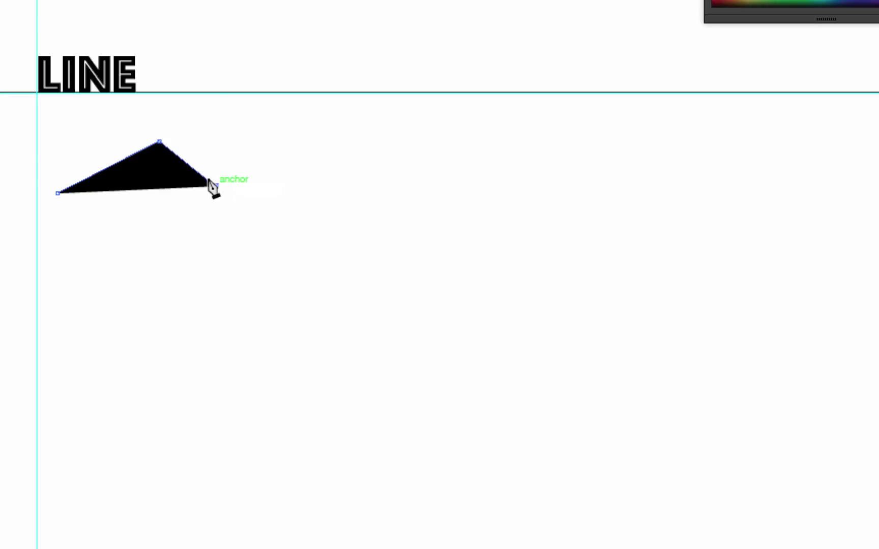
click(258, 146)
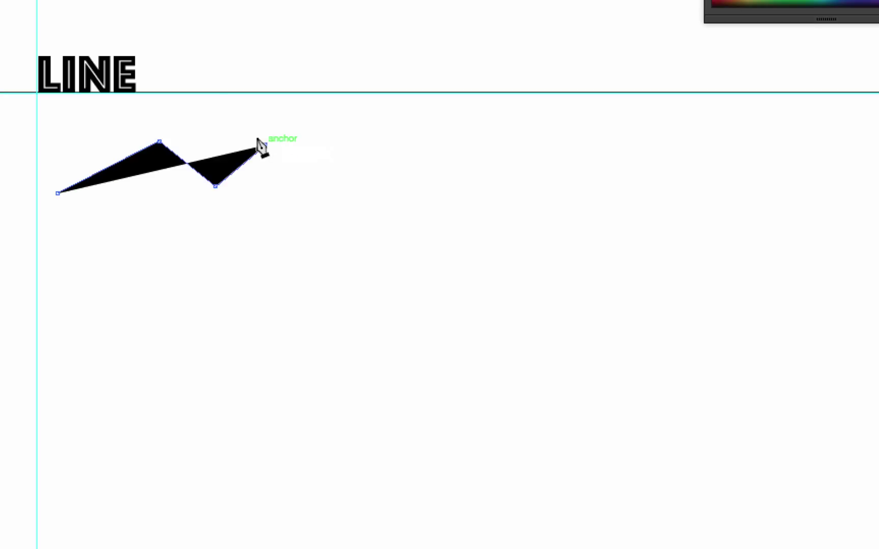
click(319, 164)
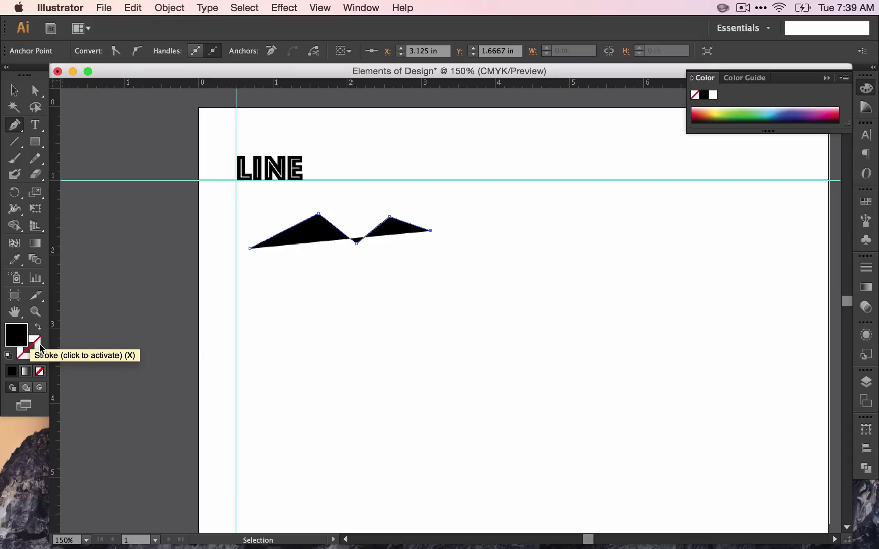
- Set the zigzag's fill to None and its stroke to black
click(37, 343)
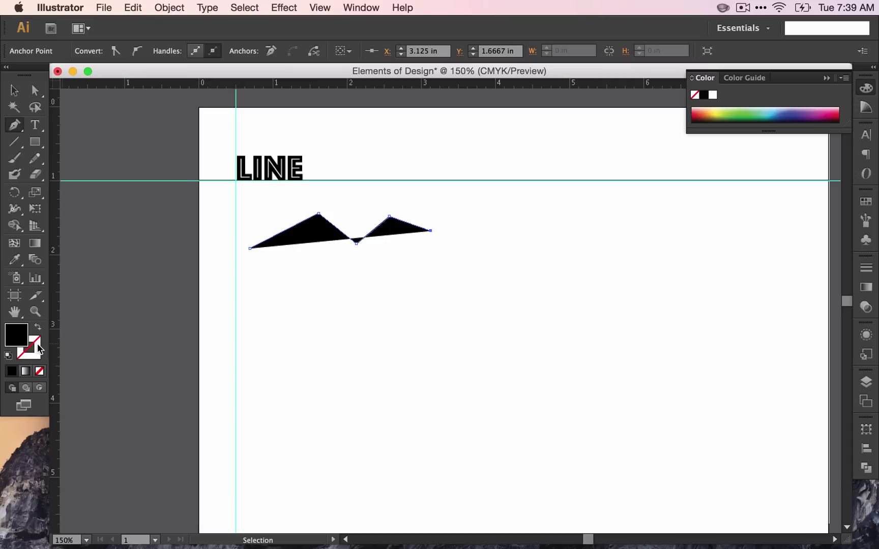
click(39, 373)
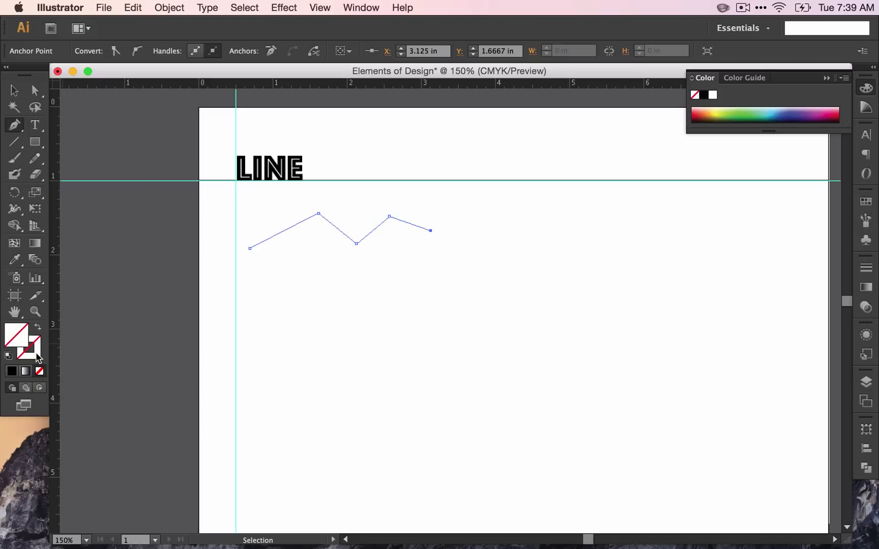
click(12, 372)
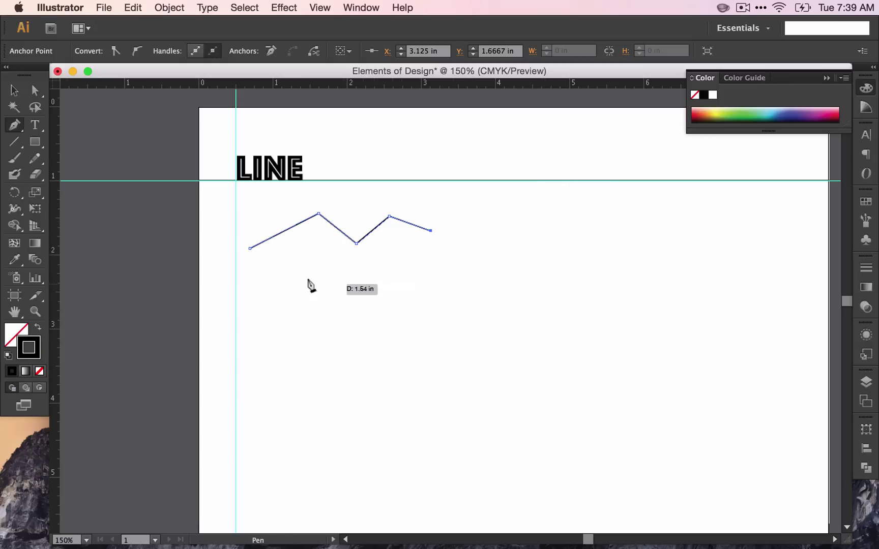
- Extend the zigzag to nine anchor points and finish it as an open line
click(480, 222)
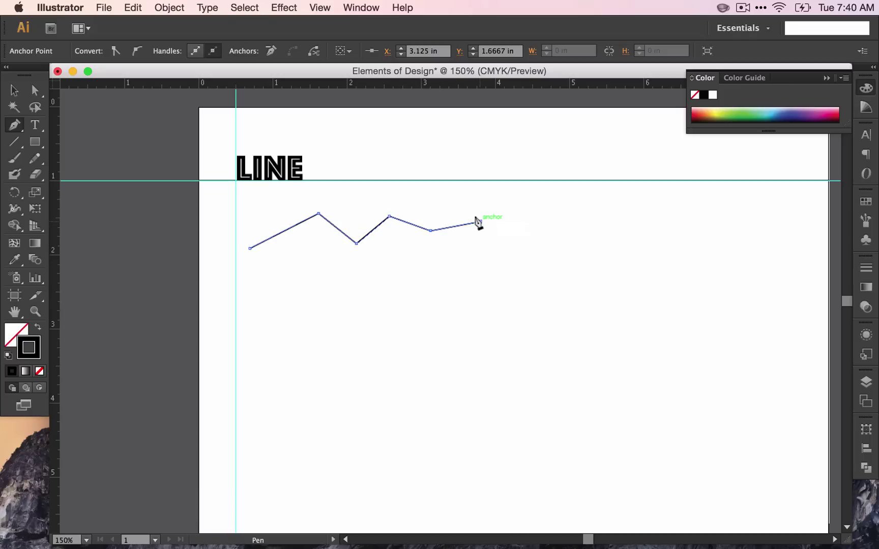
click(502, 233)
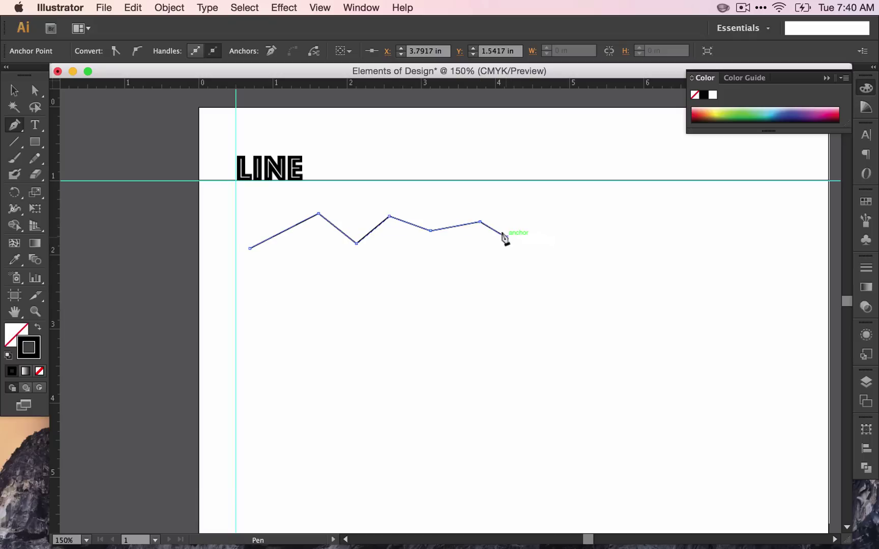
click(550, 218)
click(564, 233)
key(Return)
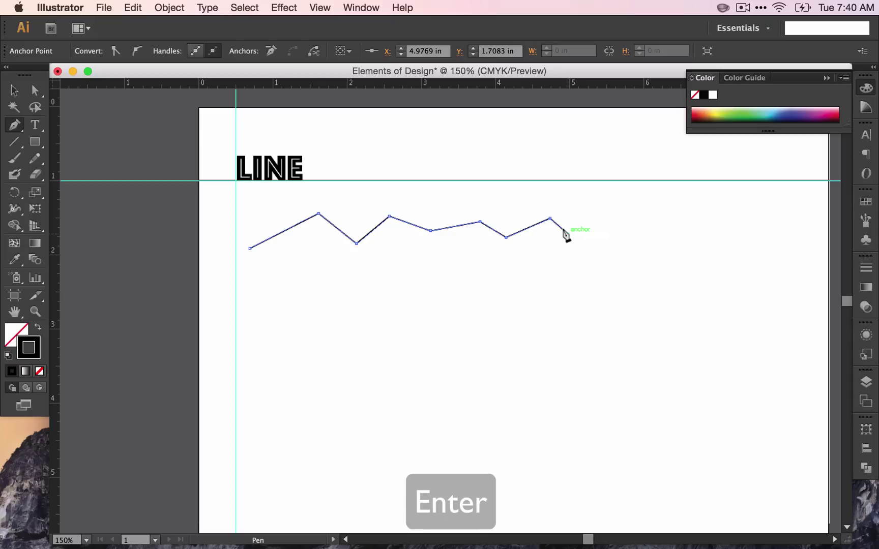
- Draw a smooth wavy curve below the zigzag toward the right edge
click(249, 312)
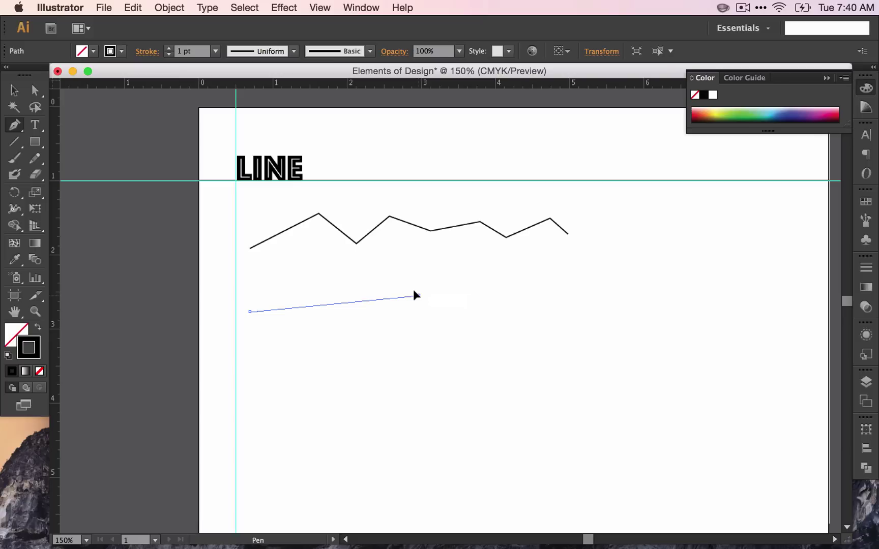
drag(419, 295, 503, 326)
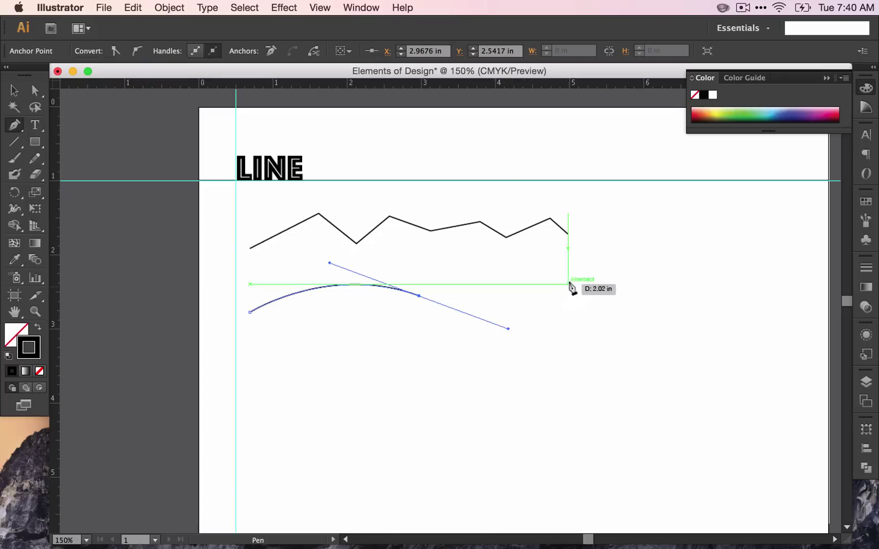
mouse_move(577, 291)
mouse_down()
mouse_move(627, 254)
mouse_move(669, 145)
mouse_move(586, 157)
mouse_move(533, 202)
mouse_move(511, 249)
mouse_move(517, 265)
mouse_move(574, 255)
mouse_move(599, 245)
mouse_move(610, 226)
mouse_up()
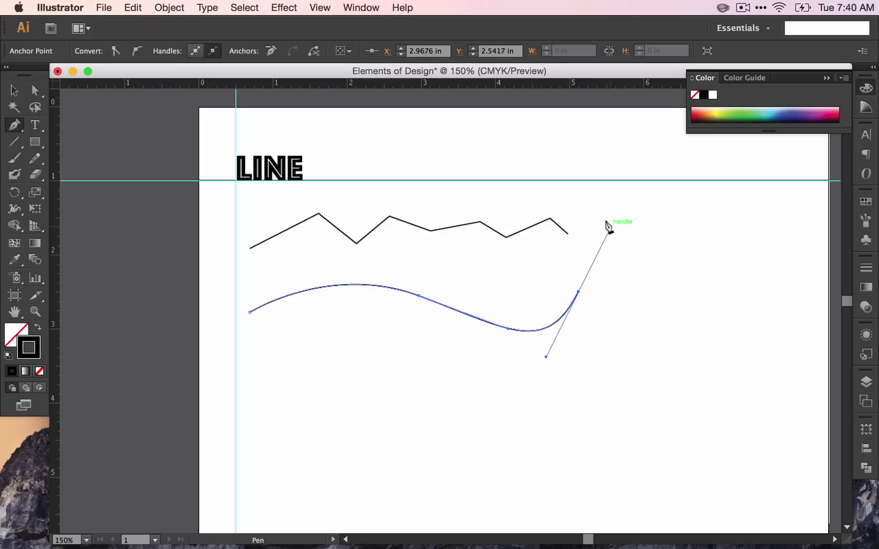
drag(691, 249, 753, 285)
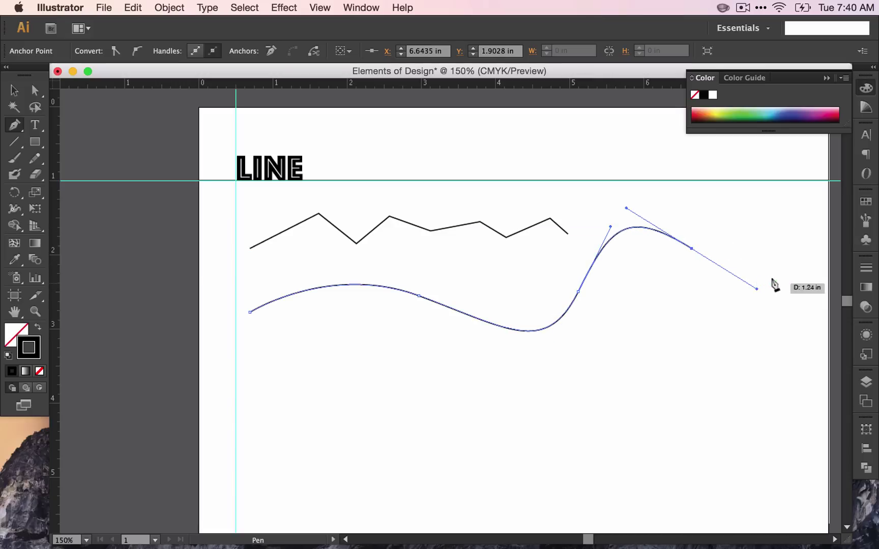
click(753, 286)
drag(804, 274, 809, 275)
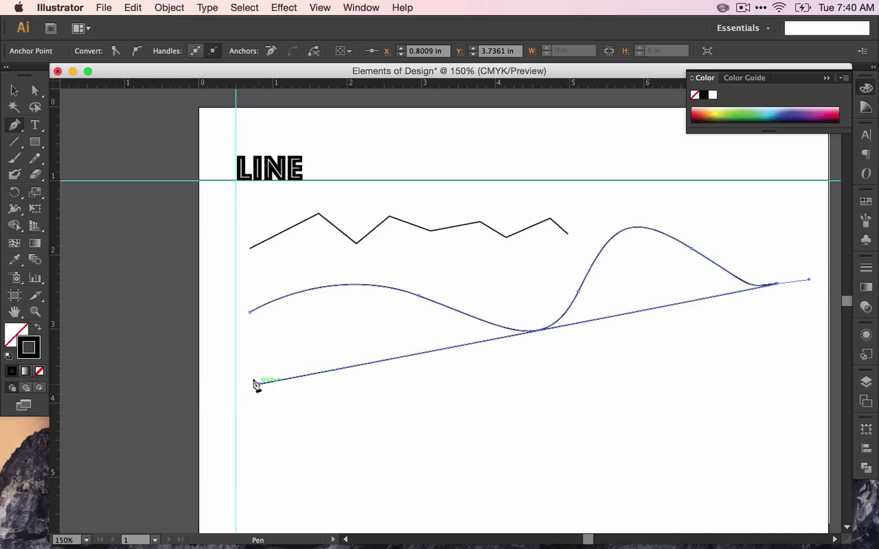
click(257, 384)
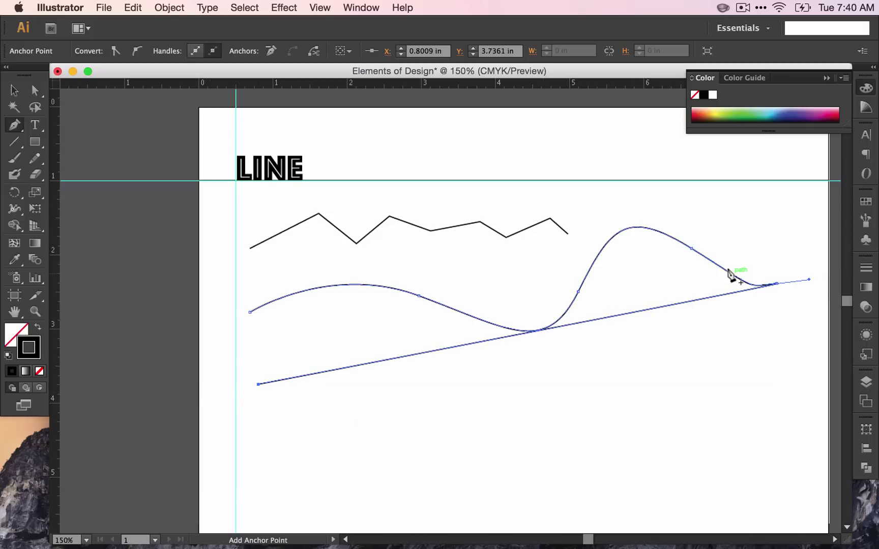
key(super)
- Undo the stray straight segment and draw a scalloped curve ending in an upturned curl
key(super+z)
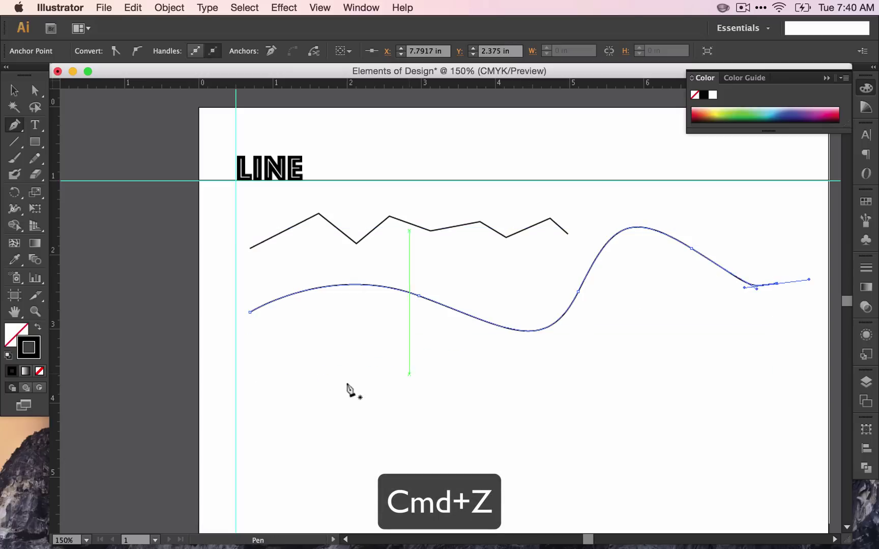
super+click(250, 392)
click(252, 391)
click(298, 354)
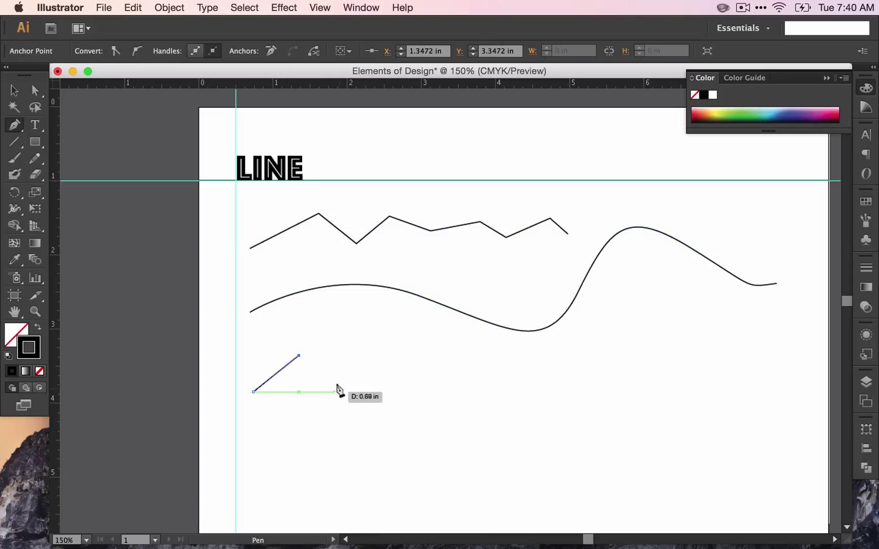
drag(359, 392, 429, 389)
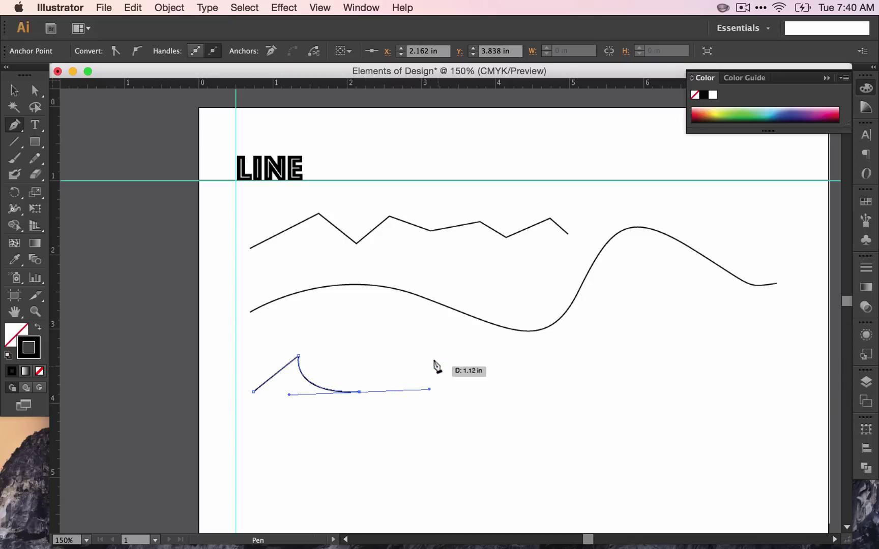
click(440, 361)
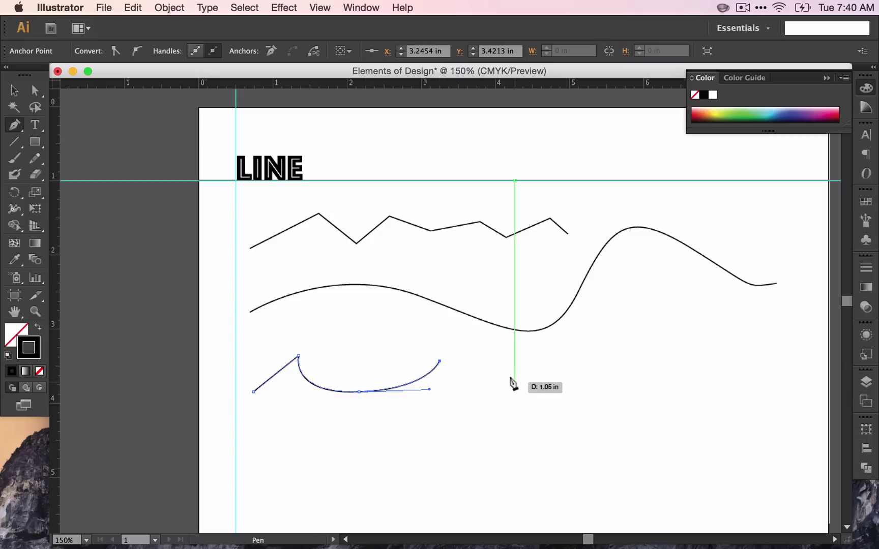
drag(514, 383, 584, 383)
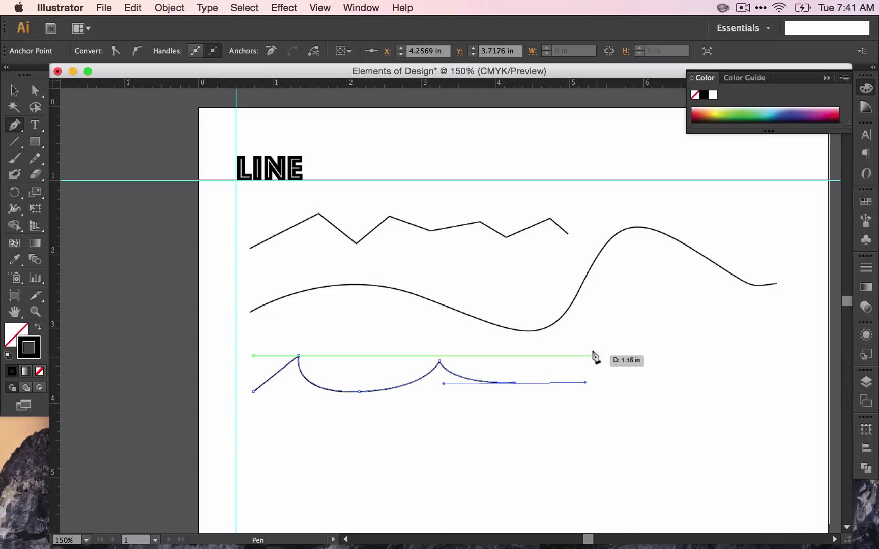
click(598, 356)
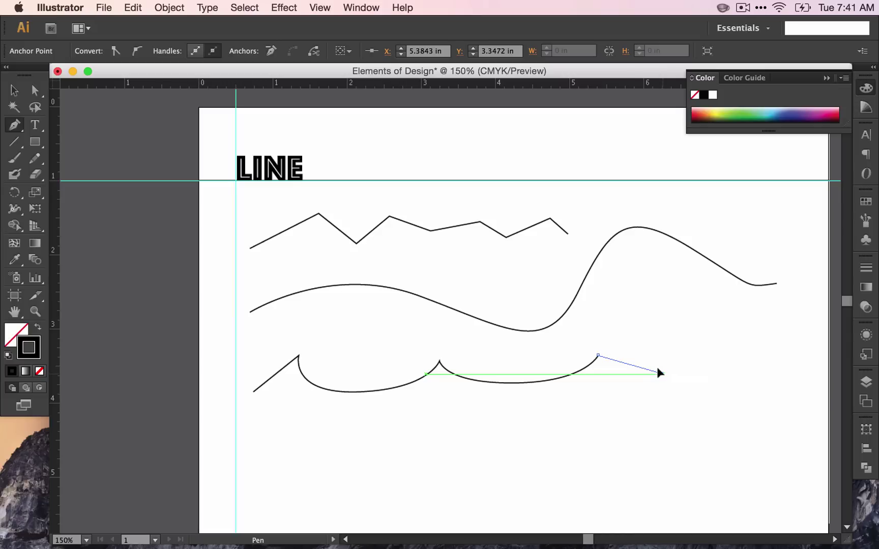
drag(661, 374, 656, 325)
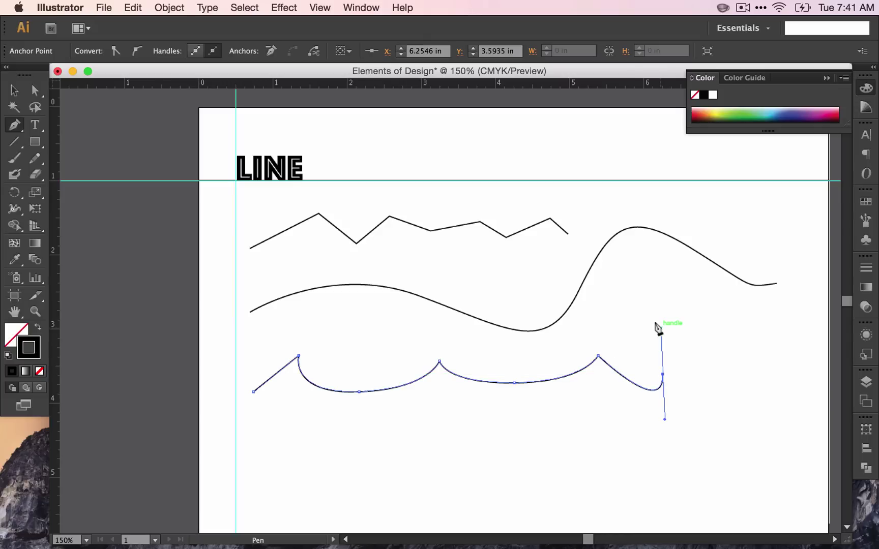
click(726, 350)
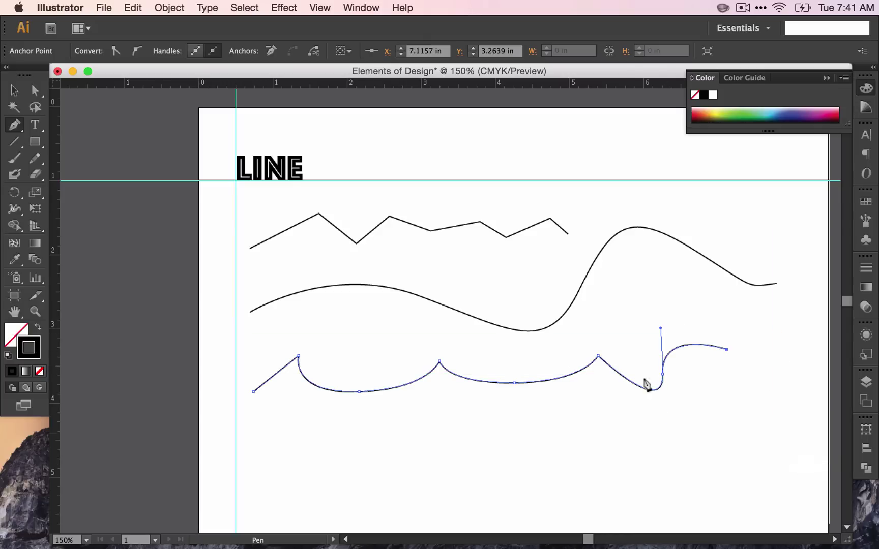
- Draw a looping path below the lines
scroll(325, 295, down, 5)
click(342, 322)
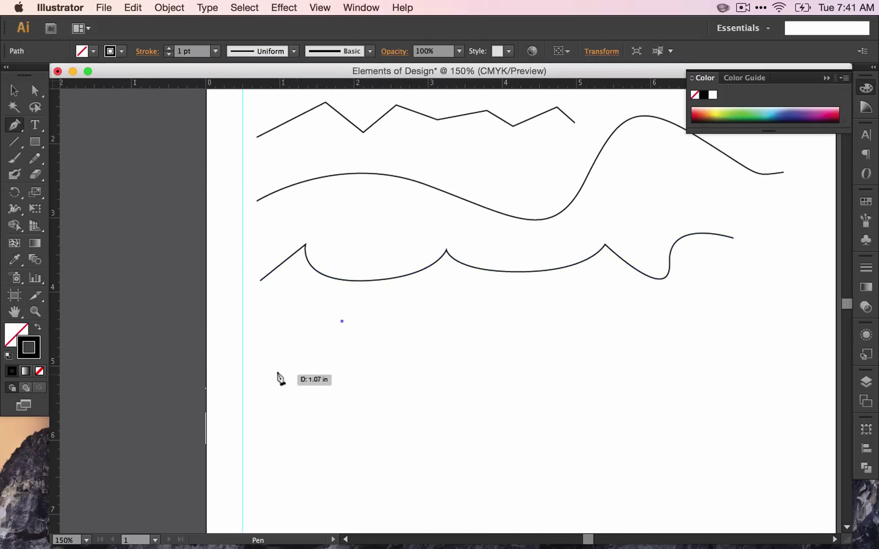
drag(285, 385, 345, 394)
click(268, 331)
mouse_move(279, 410)
mouse_down()
mouse_move(343, 387)
mouse_move(346, 430)
mouse_up()
click(368, 339)
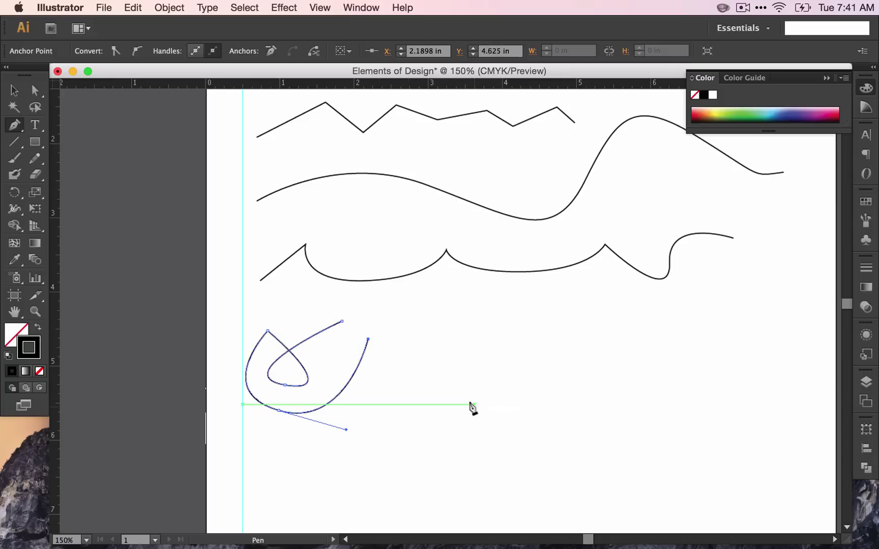
- Draw a zigzag path to the right that curls into a narrow loop
super+click(471, 408)
click(432, 339)
click(507, 383)
click(525, 348)
click(605, 367)
click(578, 316)
click(665, 344)
drag(625, 404, 610, 357)
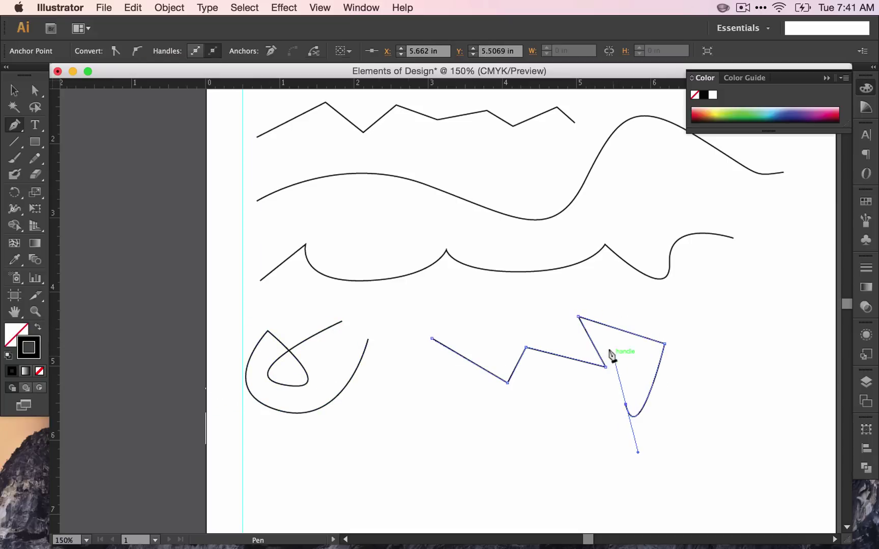
drag(673, 321, 731, 351)
click(733, 384)
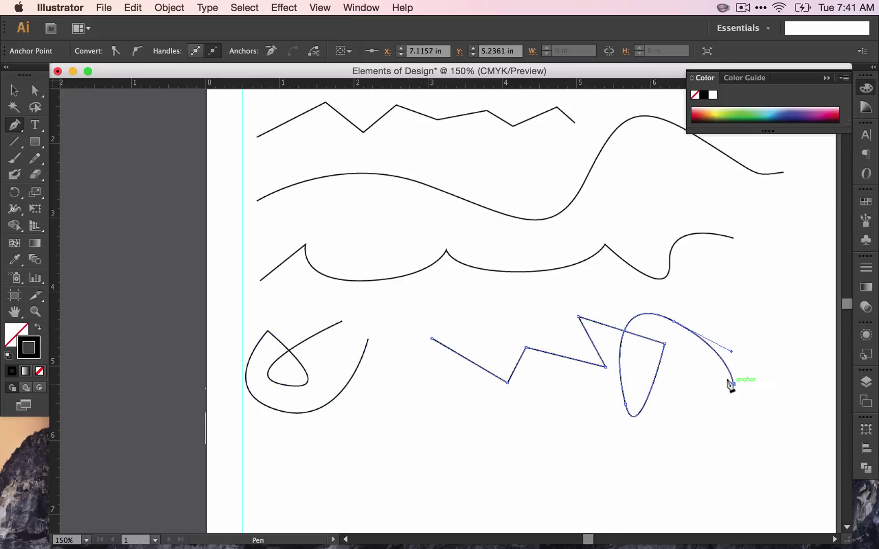
- Zoom out and draw a wavy path with a curled end lower down
key(super+minus)
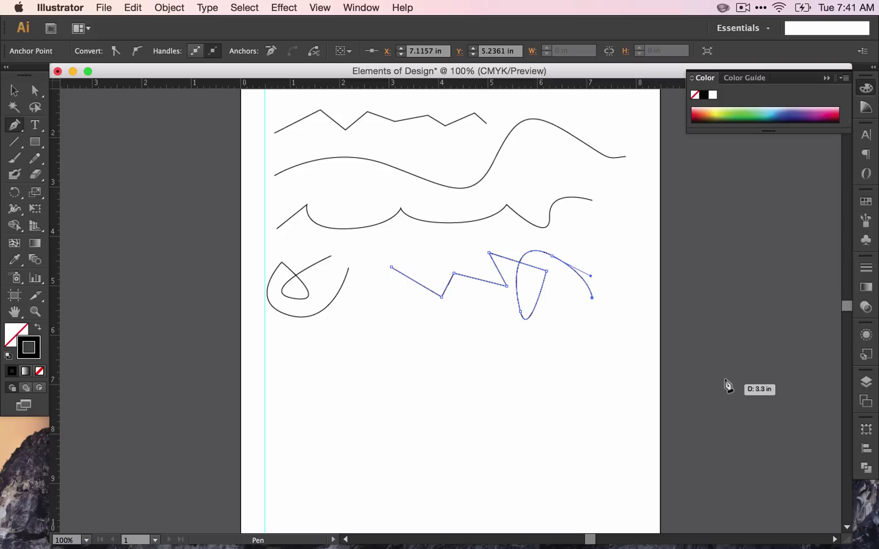
scroll(361, 369, up, 1)
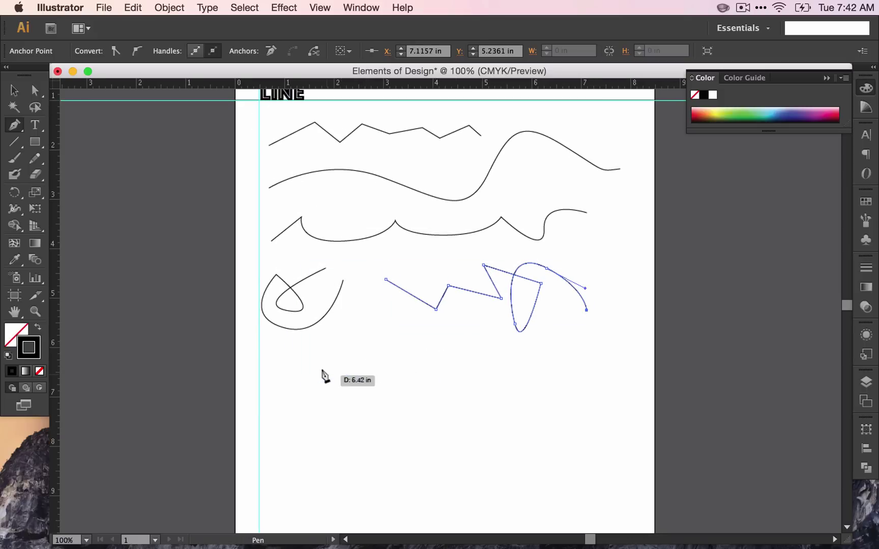
click(269, 390)
drag(329, 370, 329, 400)
mouse_move(385, 397)
mouse_down()
mouse_move(392, 359)
mouse_move(447, 402)
mouse_move(496, 351)
mouse_up()
drag(545, 361, 551, 407)
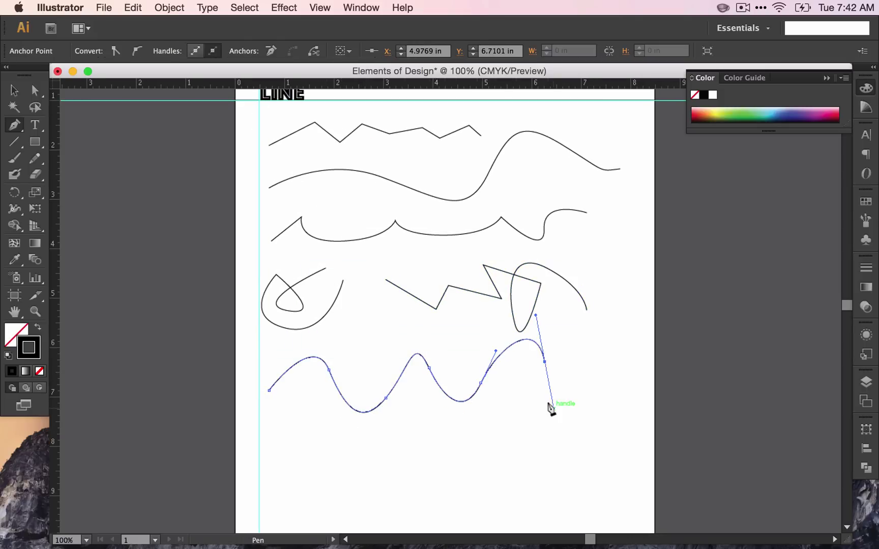
- Draw a jagged zigzag path below the waves, ending in a curve
super+click(304, 402)
click(305, 402)
click(286, 435)
click(361, 450)
click(386, 431)
click(421, 450)
click(409, 407)
drag(456, 429, 467, 474)
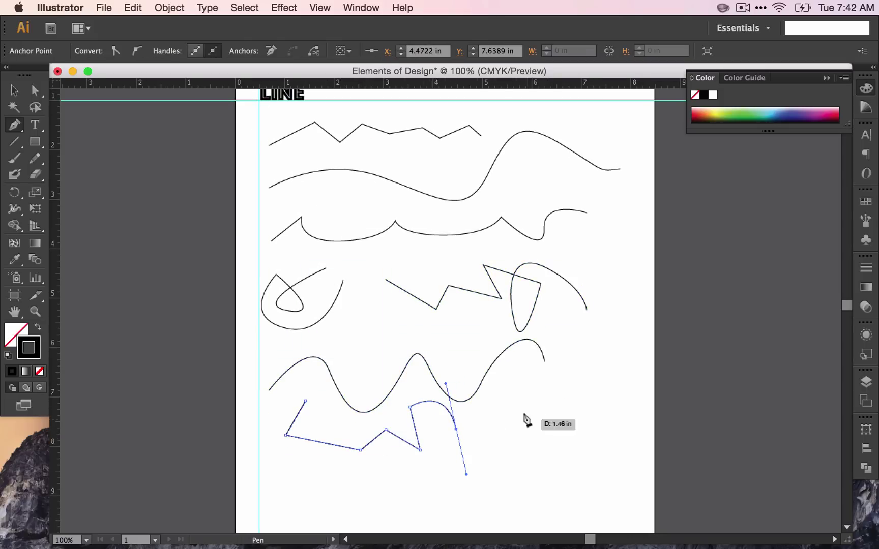
- Draw a tall looping path further down the page
scroll(305, 432, down, 5)
super+click(275, 316)
click(275, 316)
drag(275, 429, 299, 344)
drag(321, 350, 353, 320)
drag(378, 328, 379, 374)
scroll(338, 378, up, 3)
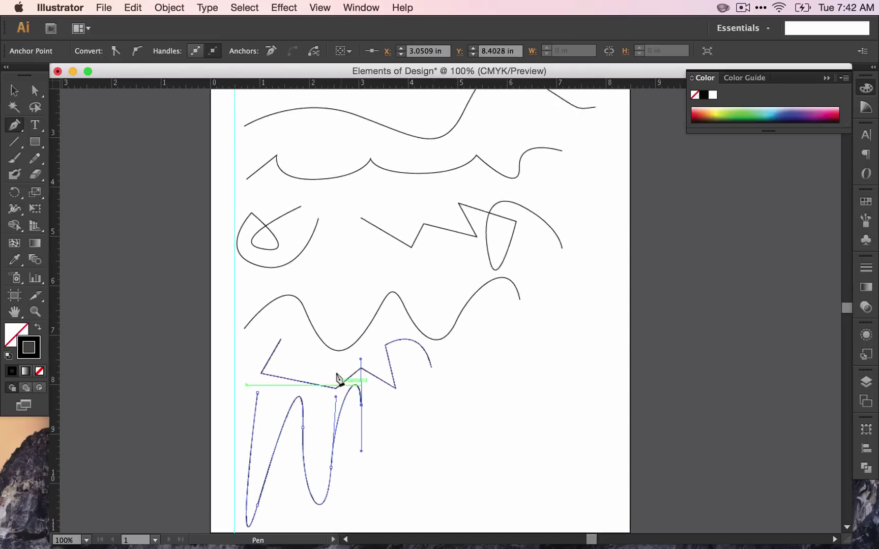
scroll(338, 379, up, 3)
scroll(337, 377, down, 2)
- Draw a spiral path beside the tall loops
super+click(379, 463)
click(399, 475)
click(372, 484)
click(383, 460)
drag(391, 442, 402, 502)
super+click(464, 405)
click(464, 405)
- Draw a triangular spiral path to the right of the spiral
click(459, 434)
drag(475, 430, 468, 406)
click(464, 392)
click(447, 447)
click(490, 422)
click(464, 377)
click(442, 458)
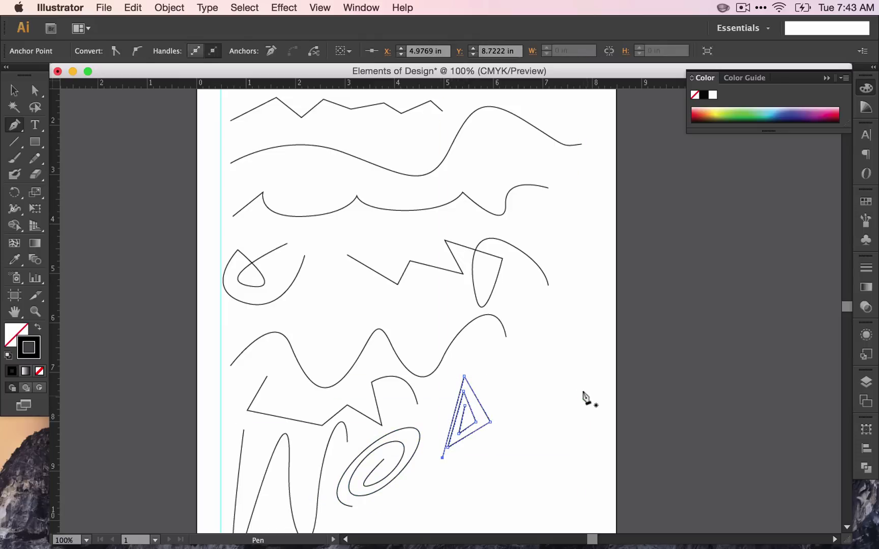
- Marquee-select all the drawn paths and scale them down into the upper page
scroll(561, 416, down, 3)
scroll(559, 416, up, 1)
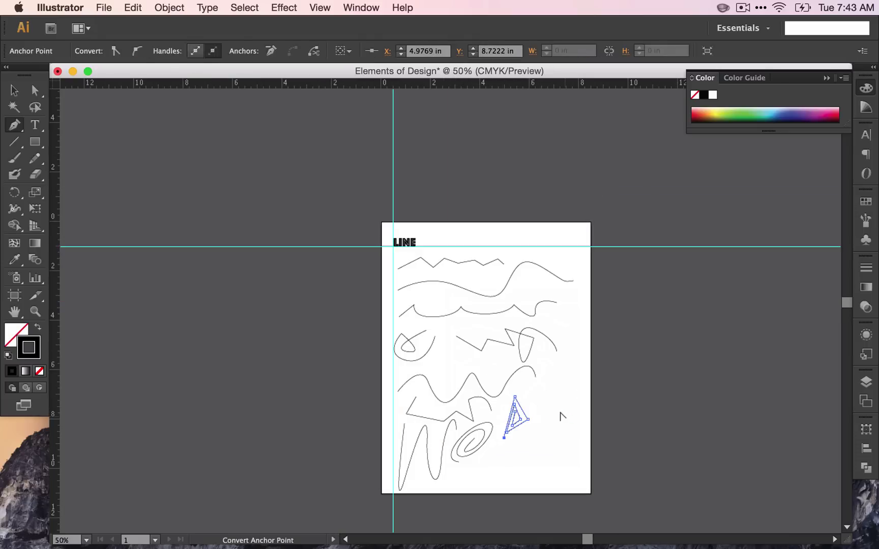
click(10, 93)
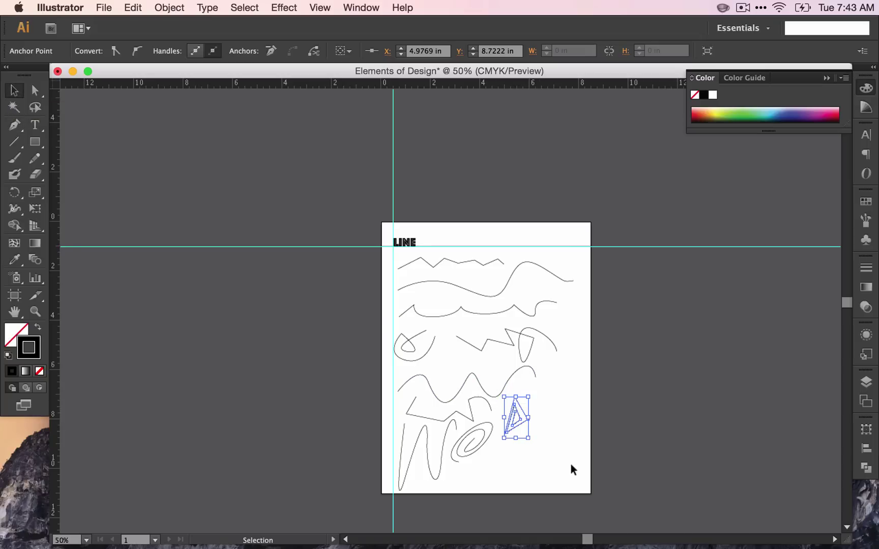
mouse_move(574, 480)
mouse_down()
mouse_move(454, 348)
mouse_move(395, 249)
mouse_up()
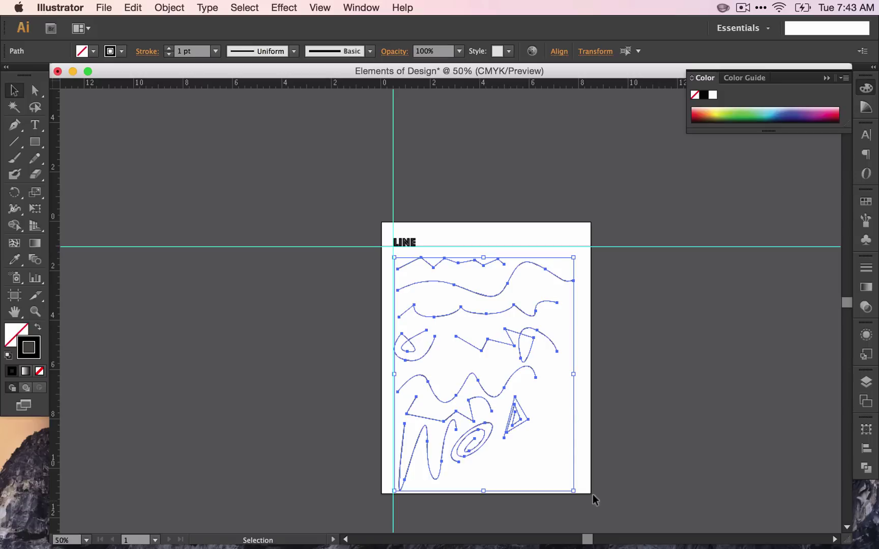
drag(571, 487, 479, 434)
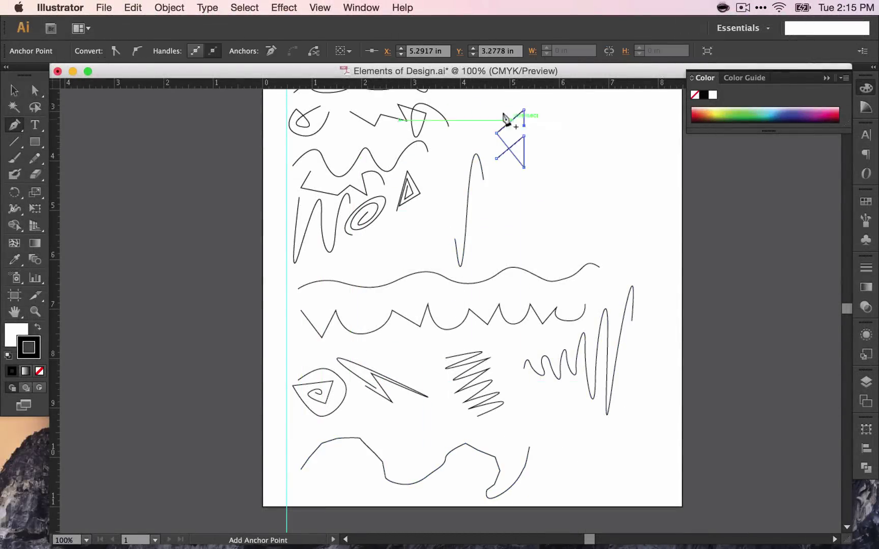
- Draw a crossing zigzag path in the upper-right gap
click(524, 110)
click(503, 109)
click(490, 131)
click(478, 110)
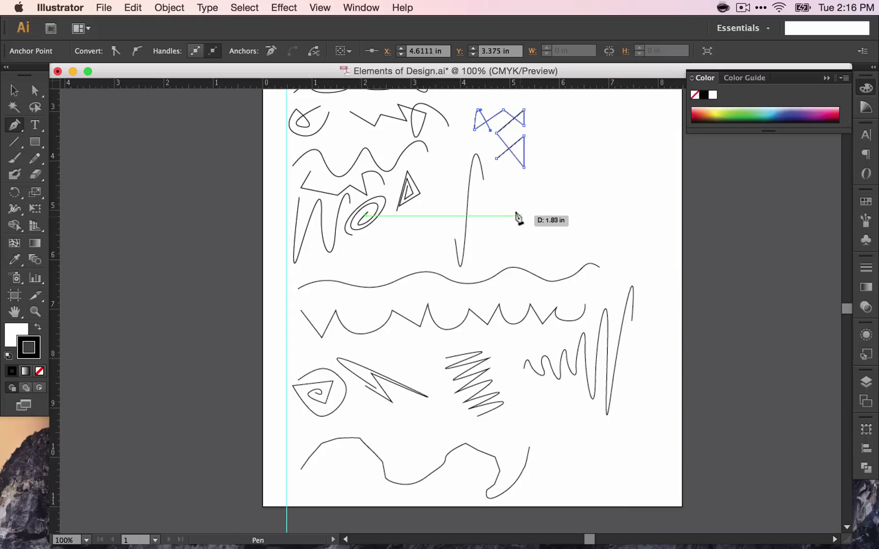
- Draw an angular path curling into an inner spiral, then scroll back to the zigzag
super+click(506, 229)
click(511, 222)
click(562, 137)
click(600, 137)
click(585, 182)
click(567, 163)
drag(587, 147, 600, 224)
key(super)
scroll(599, 222, down, 2)
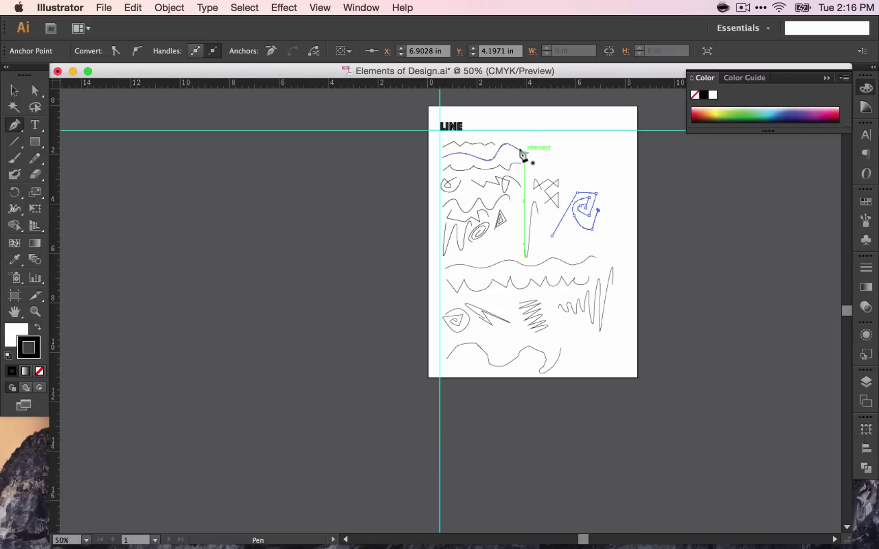
scroll(520, 151, down, 3)
scroll(519, 151, up, 10)
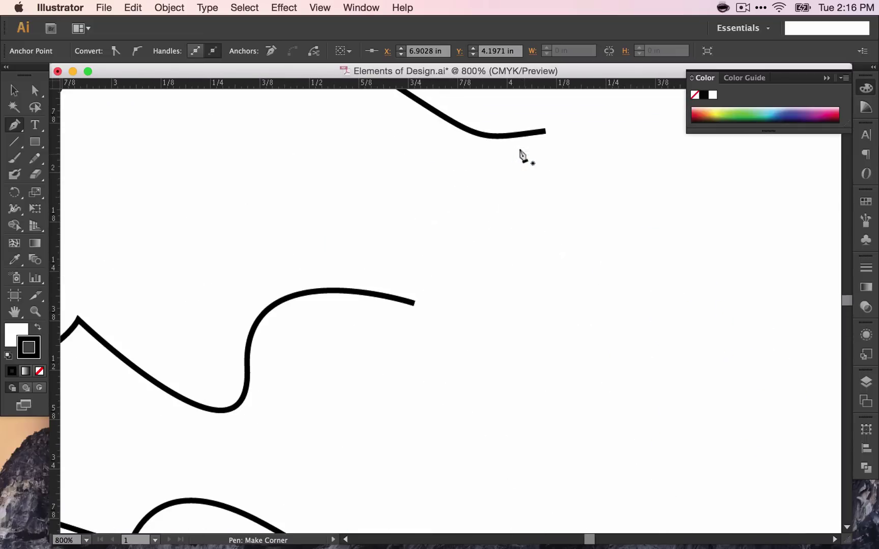
scroll(519, 151, left, 15)
scroll(519, 151, up, 2)
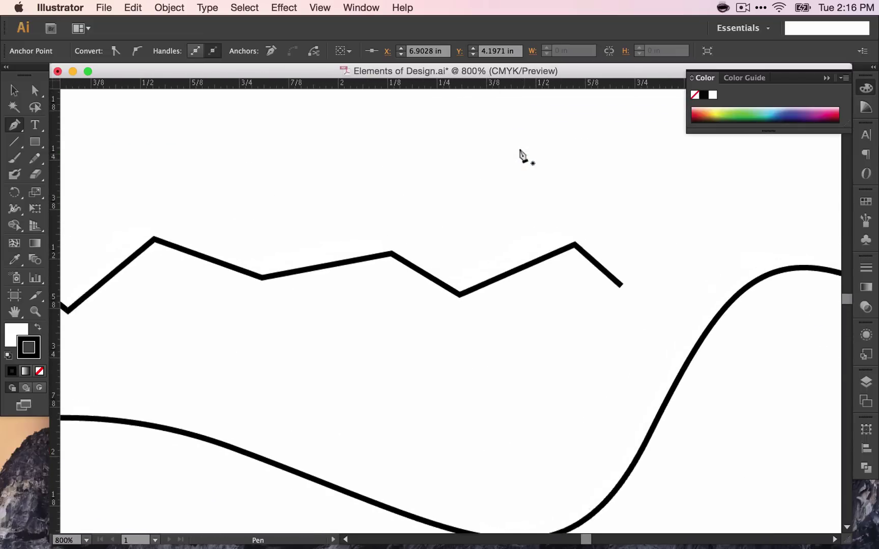
- Type the label 'zig zag jazz' just above the first zigzag line
key(t)
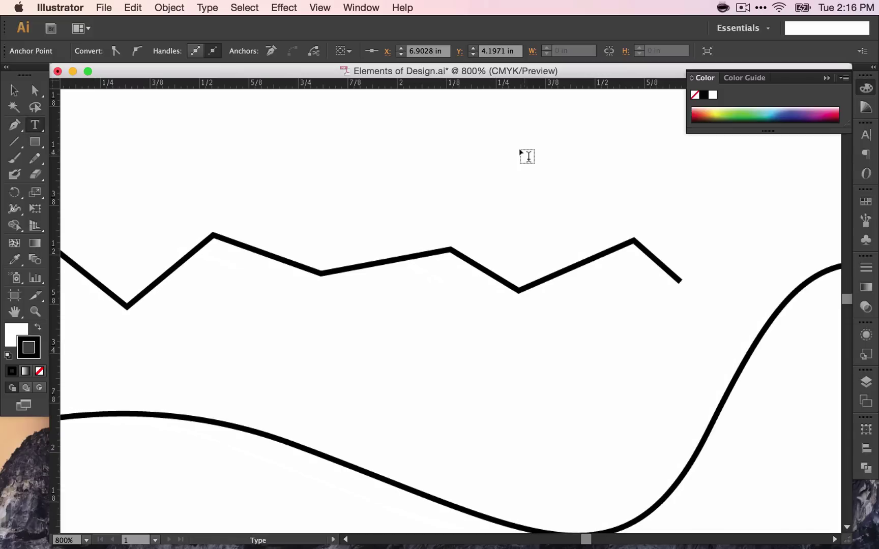
click(361, 174)
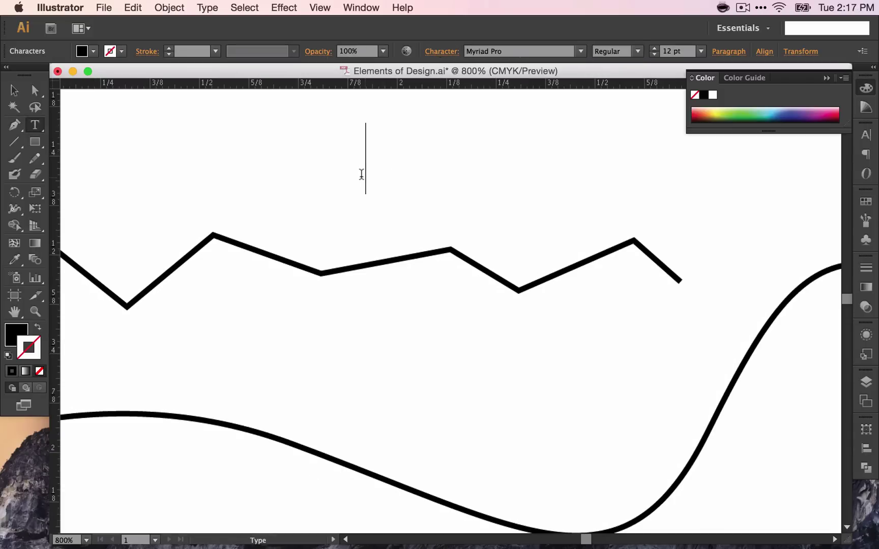
text(zi)
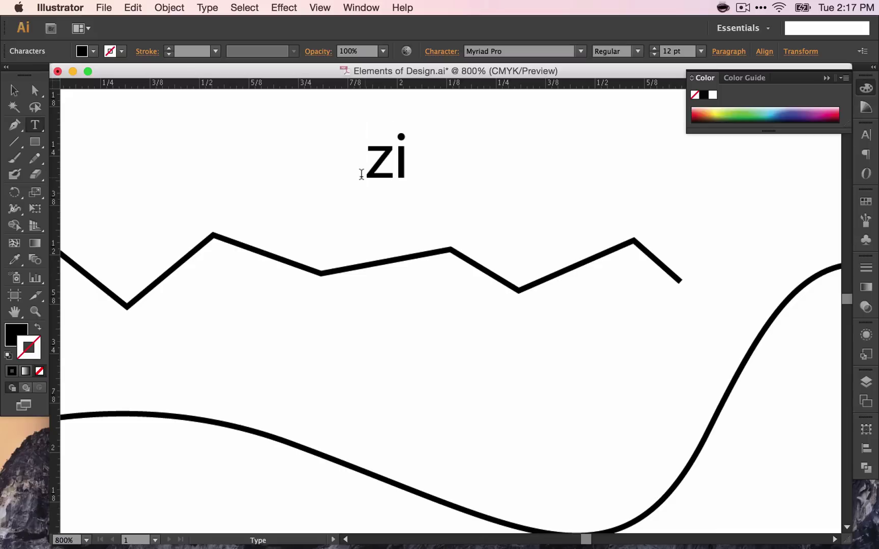
text(g zag)
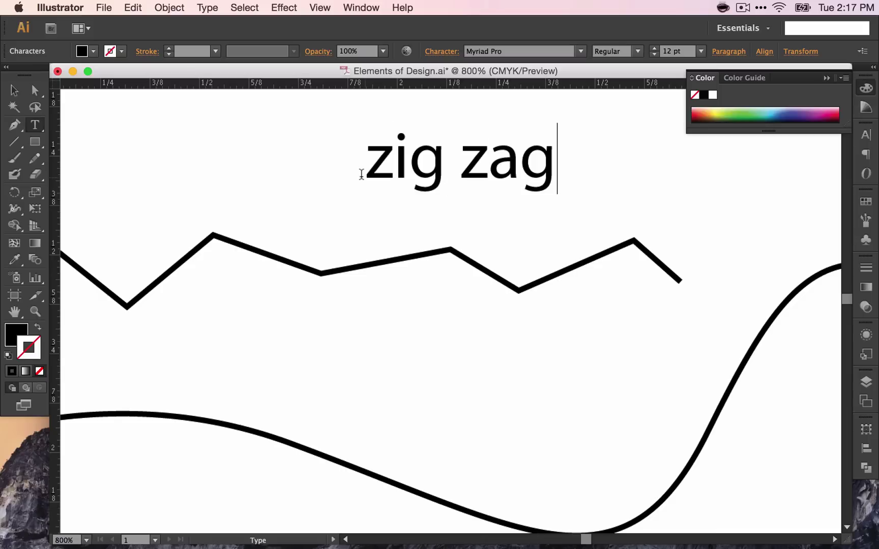
text( jazz)
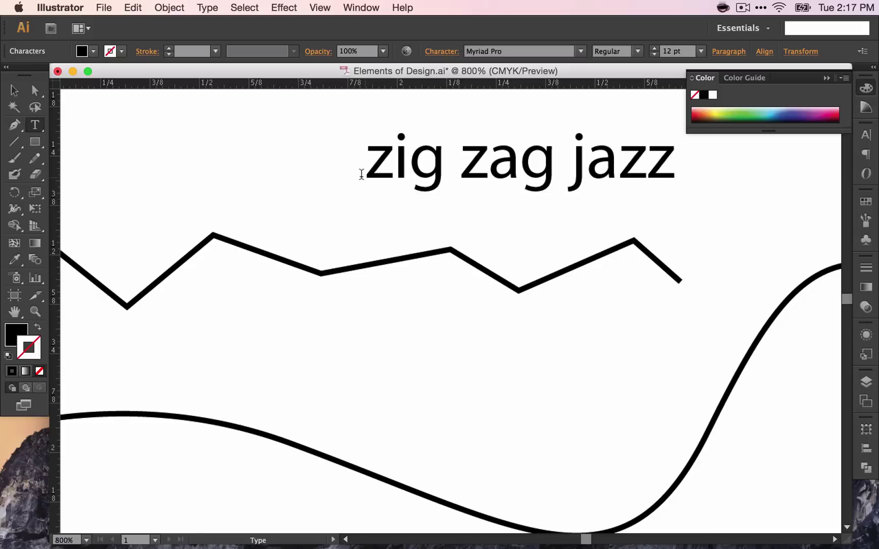
key(super+minus)
key(super+minus)
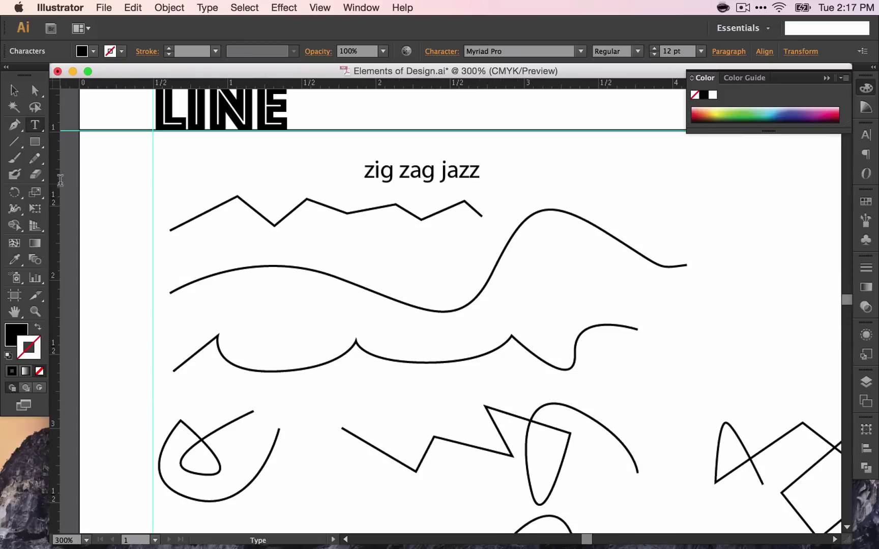
key(Escape)
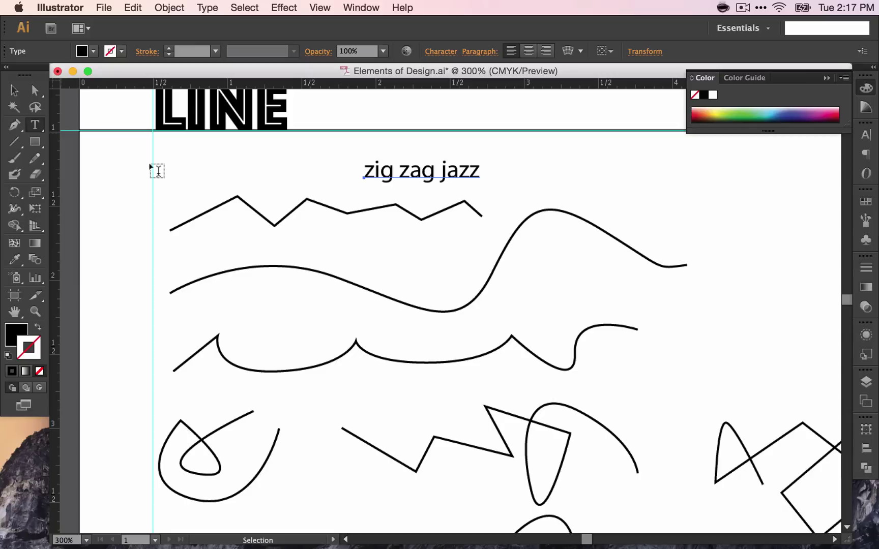
click(158, 171)
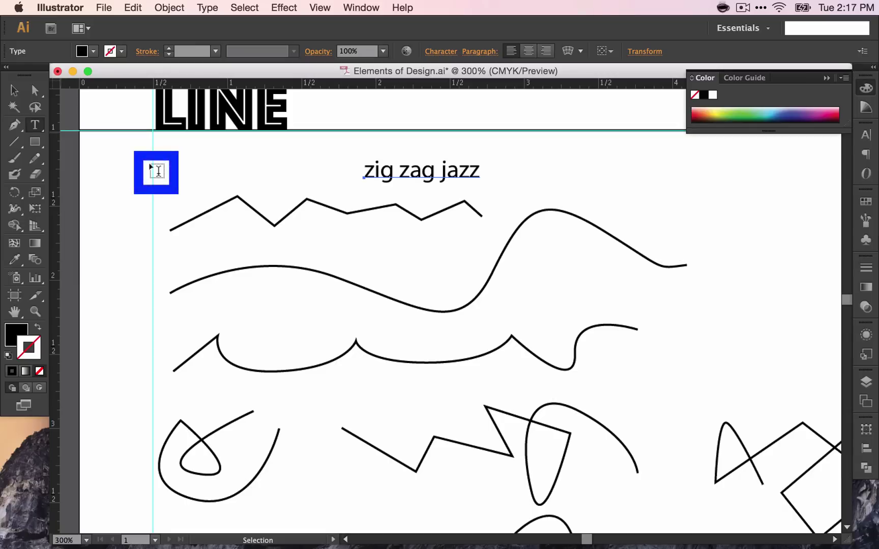
click(262, 214)
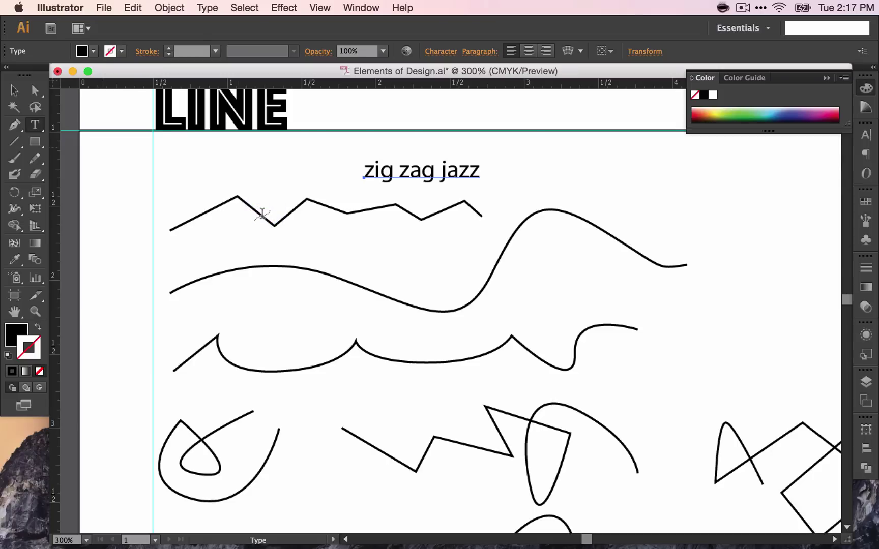
- Add the label 'wig out wave' and move it above the wave's right end
click(519, 265)
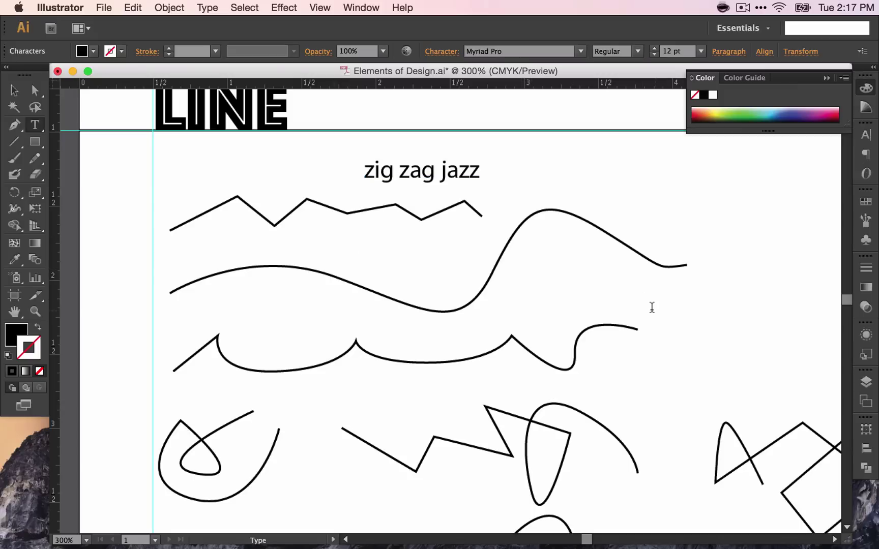
text(wig out wave)
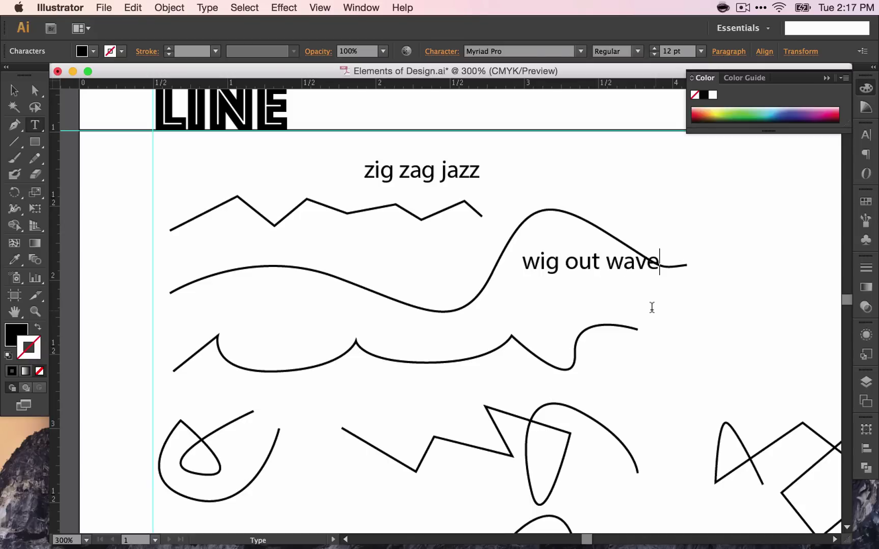
key(Escape)
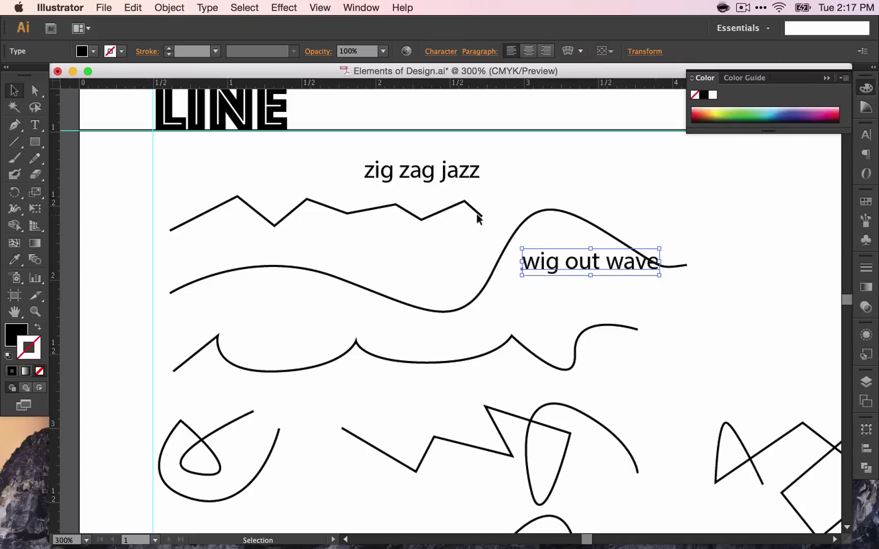
drag(574, 247, 665, 207)
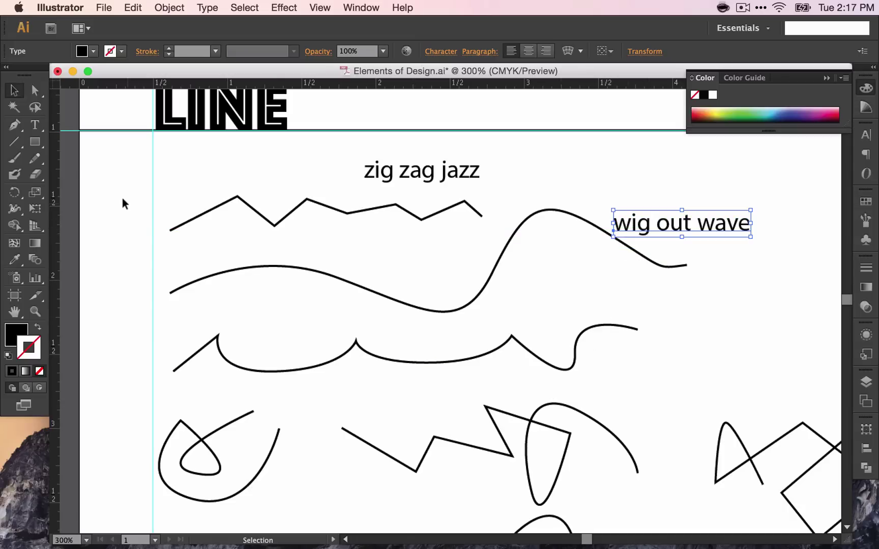
- Label the hooked third line 'Water is coming'
click(39, 144)
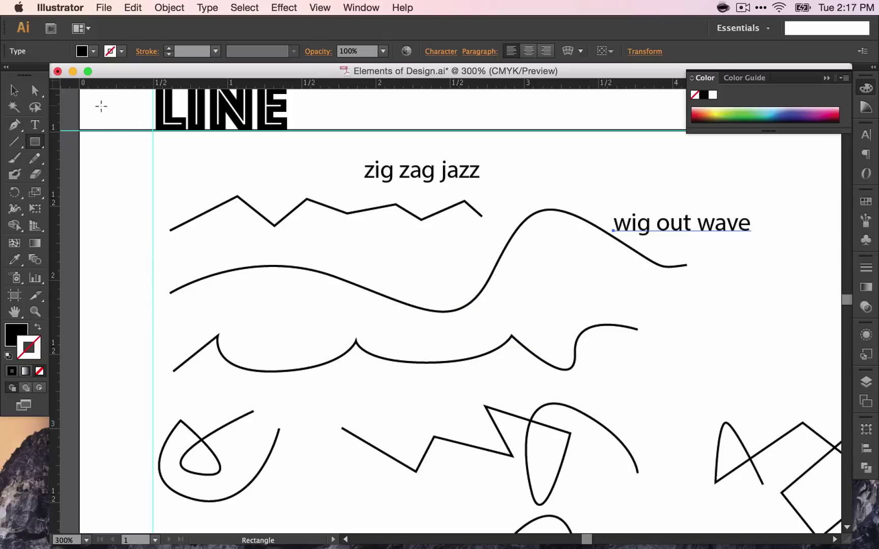
click(35, 124)
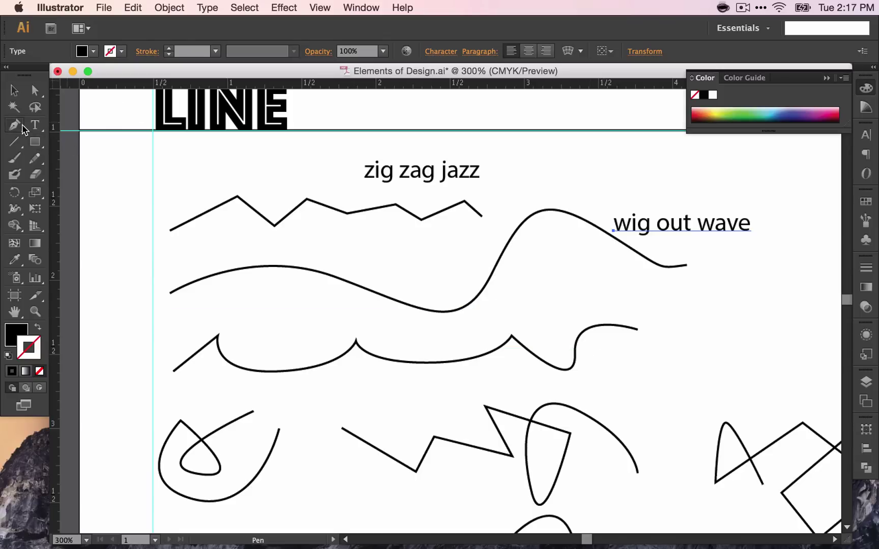
click(593, 349)
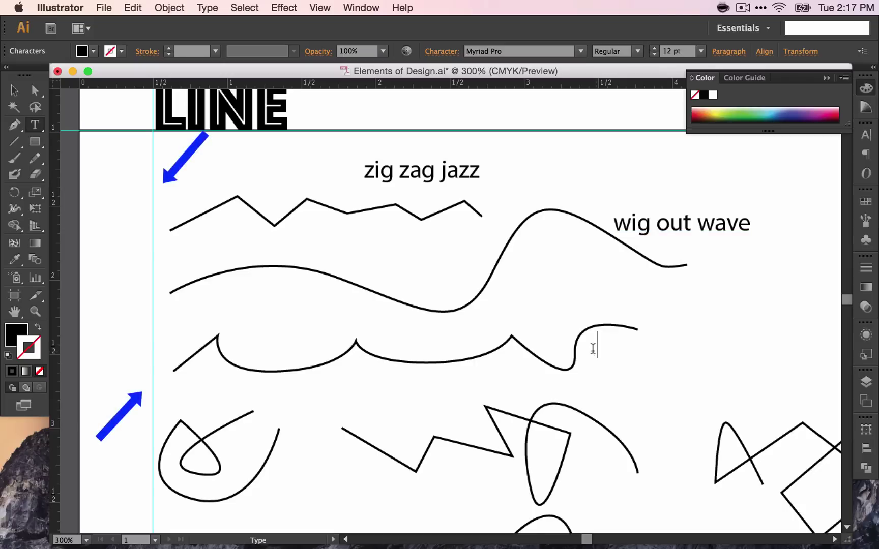
text(Water)
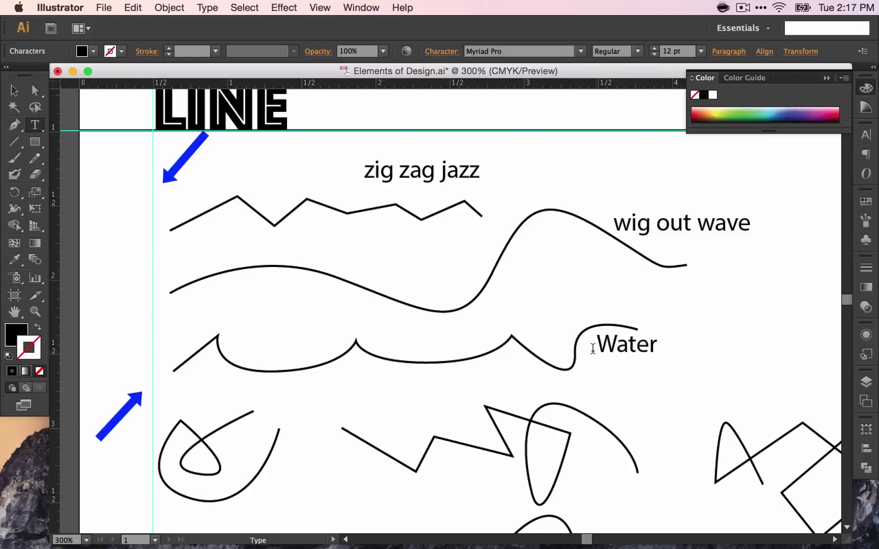
text( is coming)
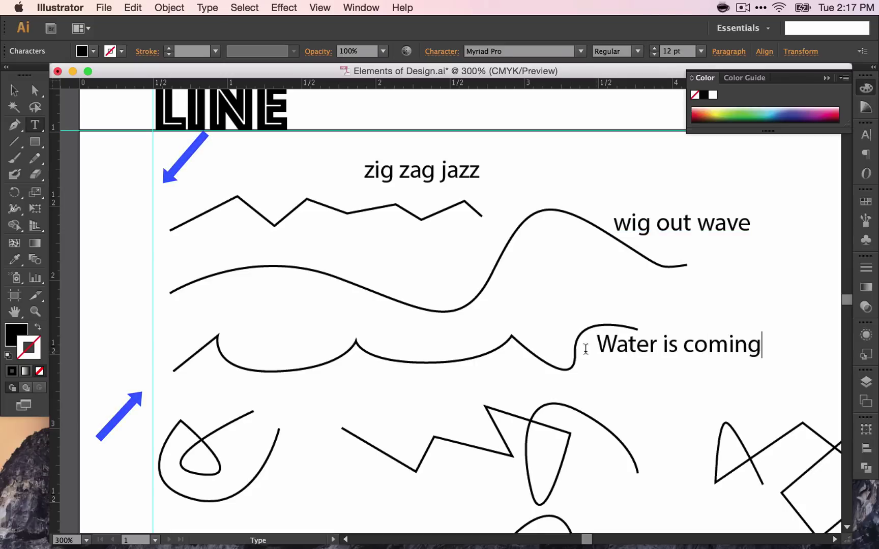
- Label the loop shape 'Contained loop' and zoom out to see the whole page
scroll(263, 417, down, 5)
scroll(263, 417, left, 2)
click(312, 362)
text(Contained loop)
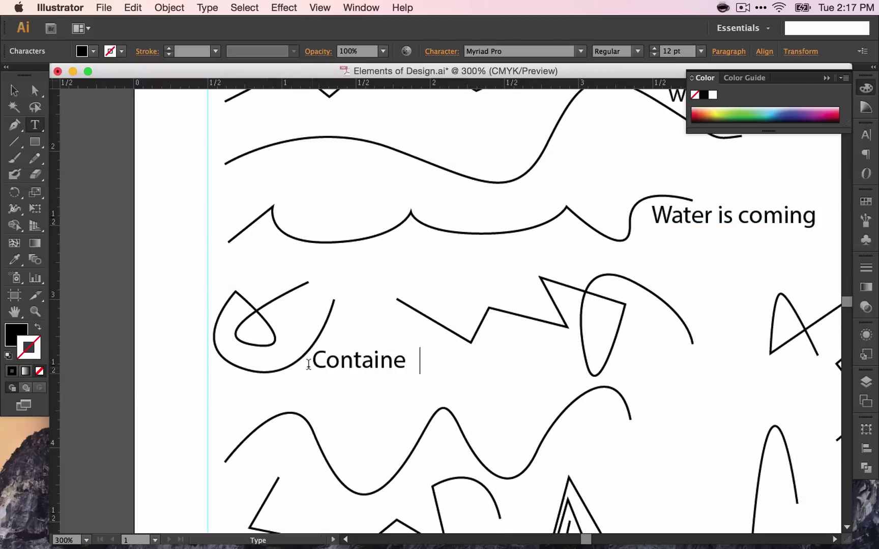
key(Escape)
key(super+minus)
key(super+minus)
scroll(803, 244, right, 5)
key(t)
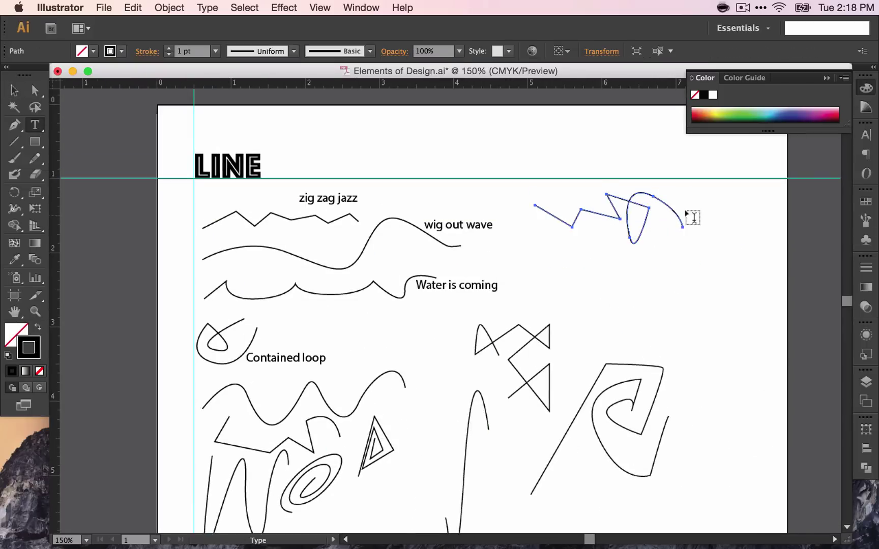